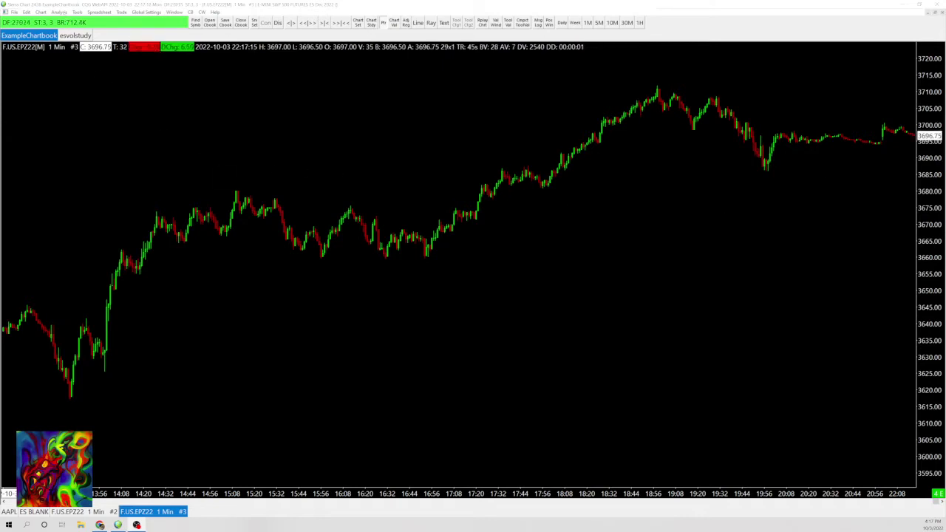
- Add the Color Bar Based On Alert Condition study (ID 1) to the ES chart's Studies to Graph list
click(59, 12)
click(74, 20)
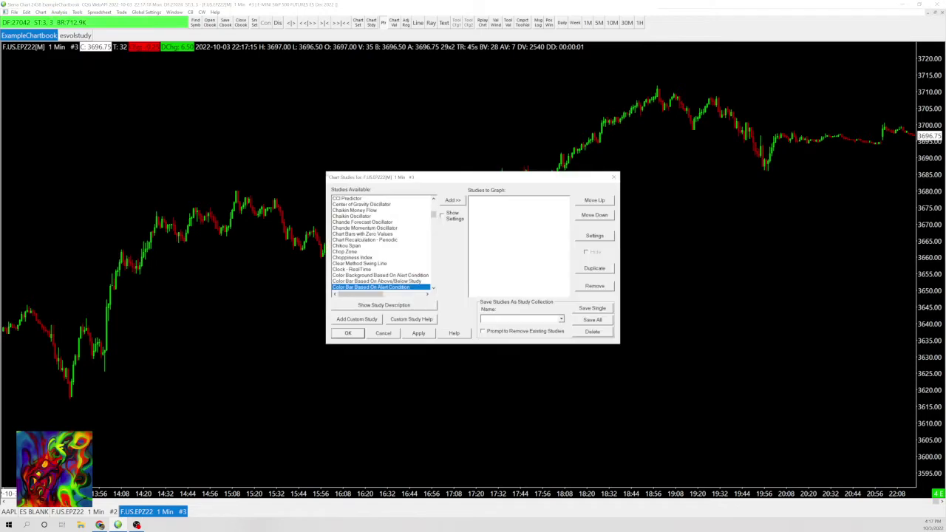
text(co)
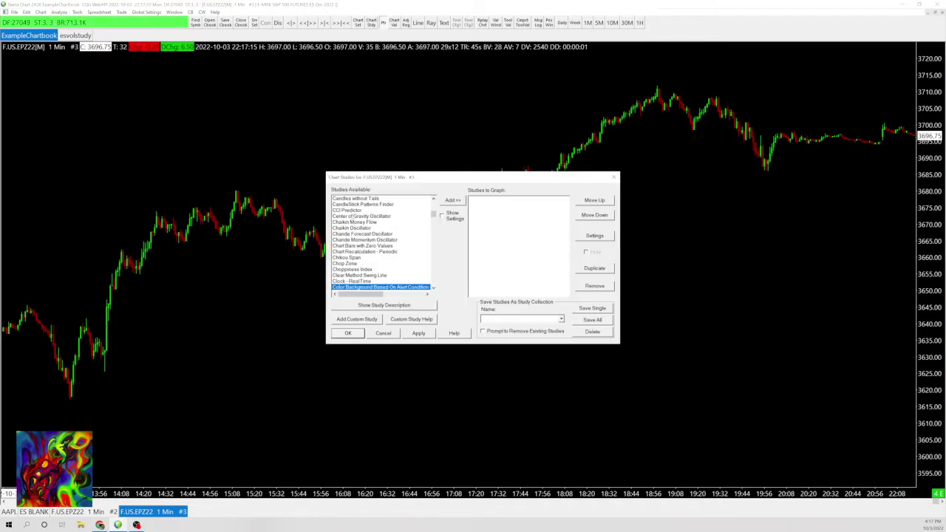
scroll(378, 223, down, 2)
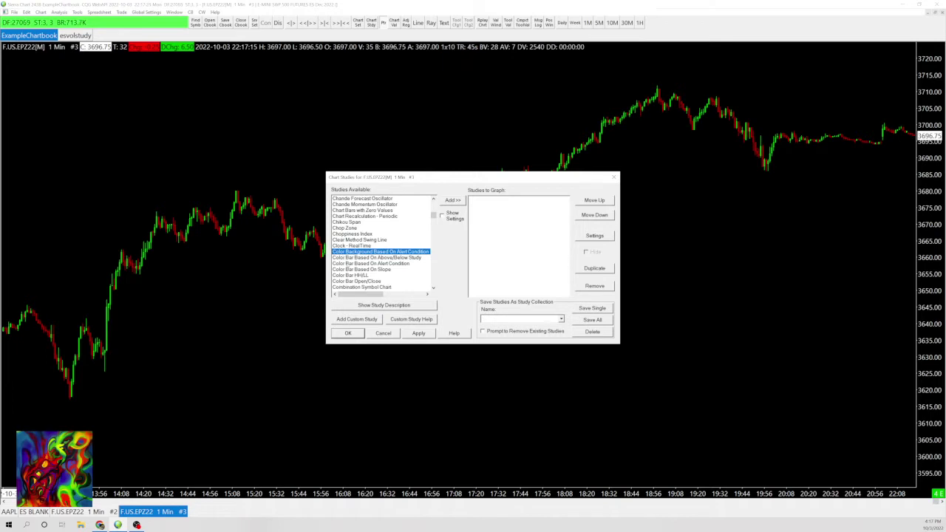
double_click(348, 263)
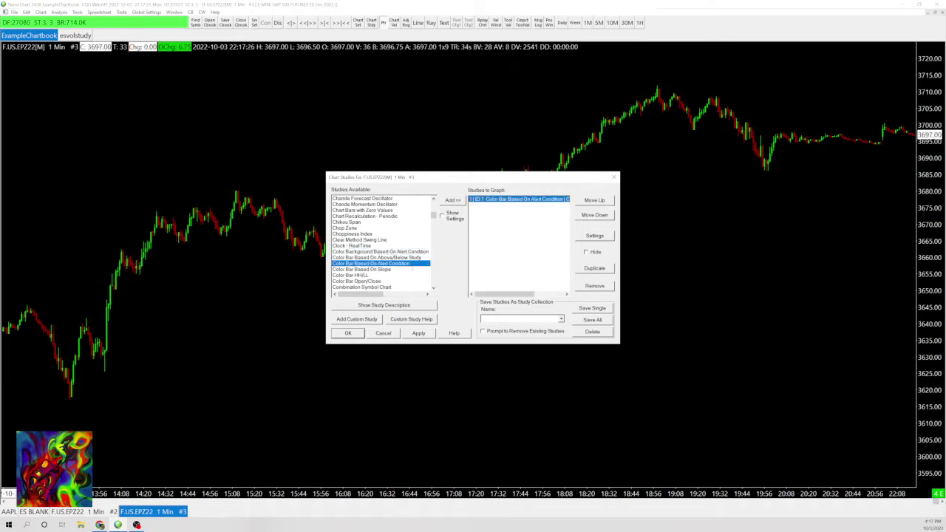
- Set the color bar study's Output When Condition True input to Use Input Data, then return to its Alerts page
double_click(513, 200)
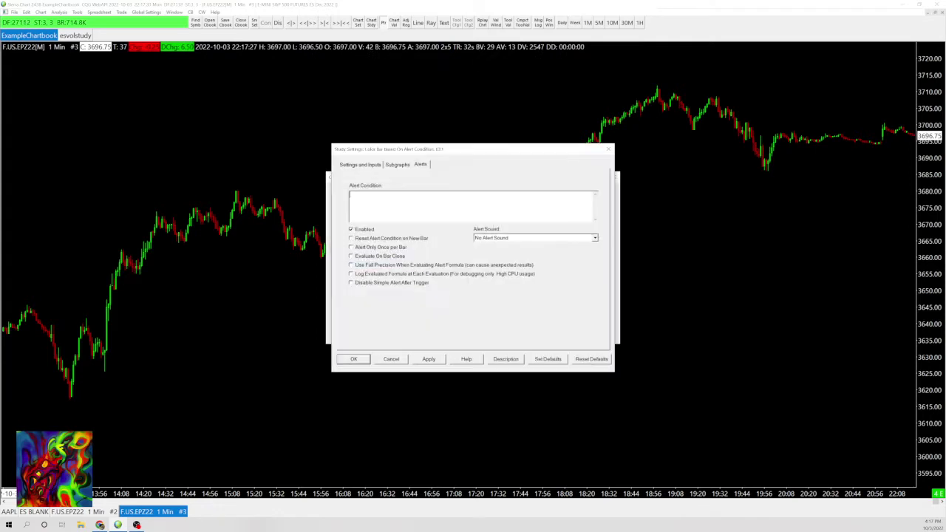
click(361, 164)
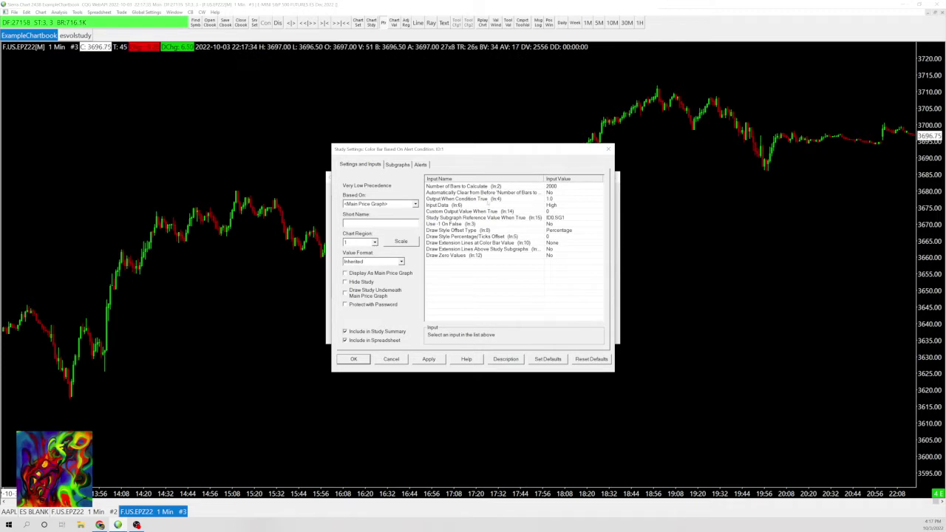
click(563, 199)
click(444, 337)
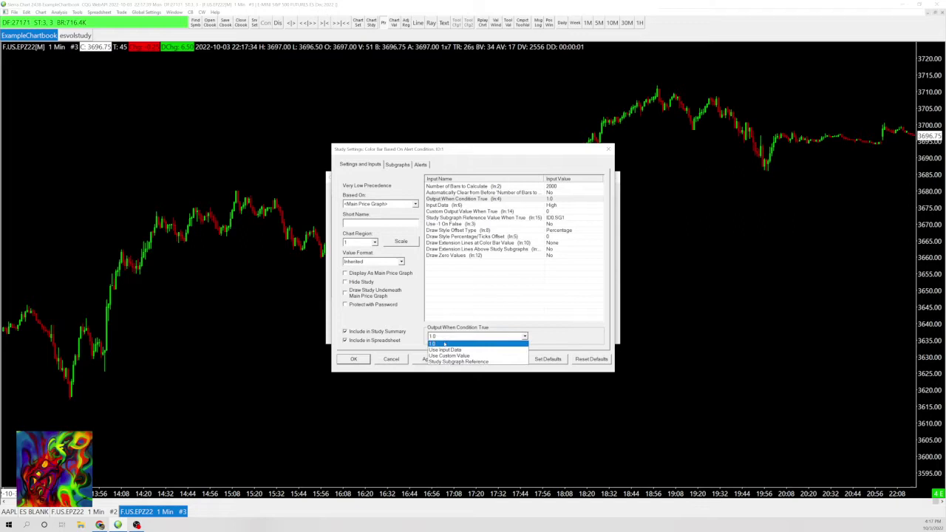
click(446, 350)
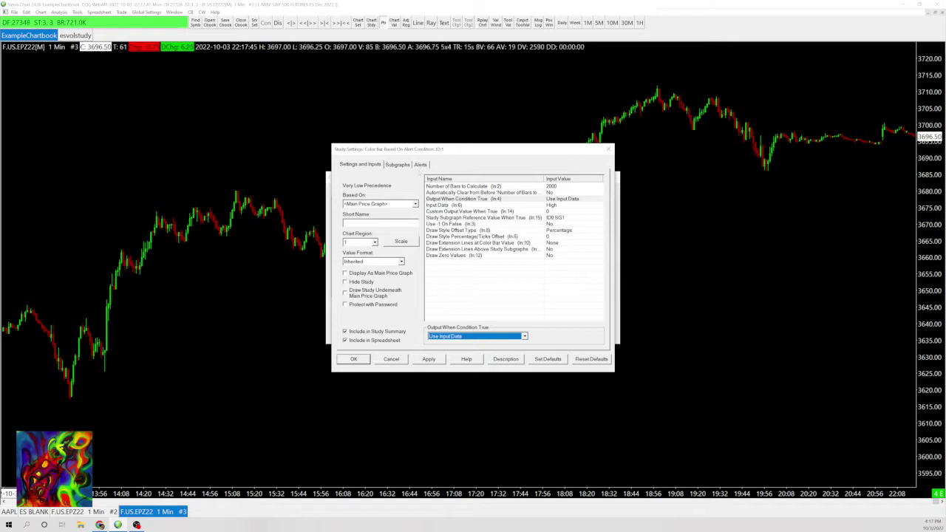
click(420, 165)
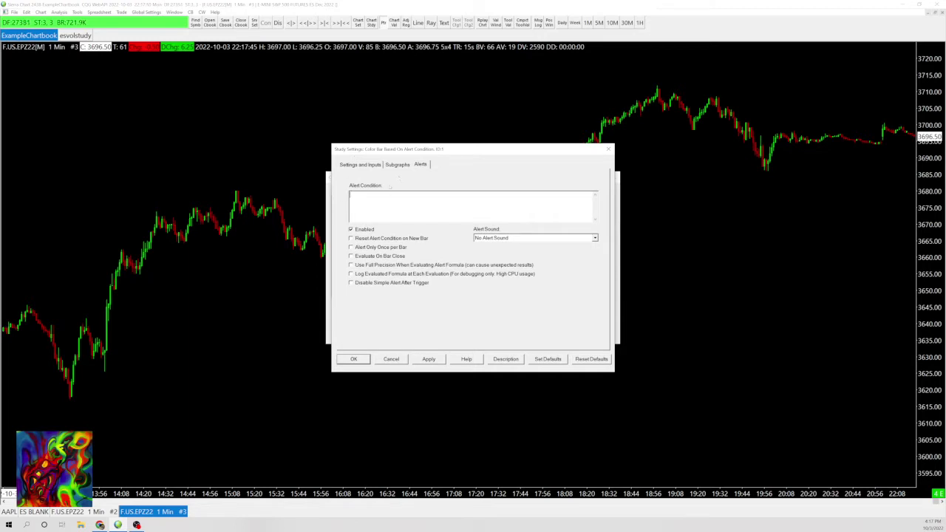
click(381, 196)
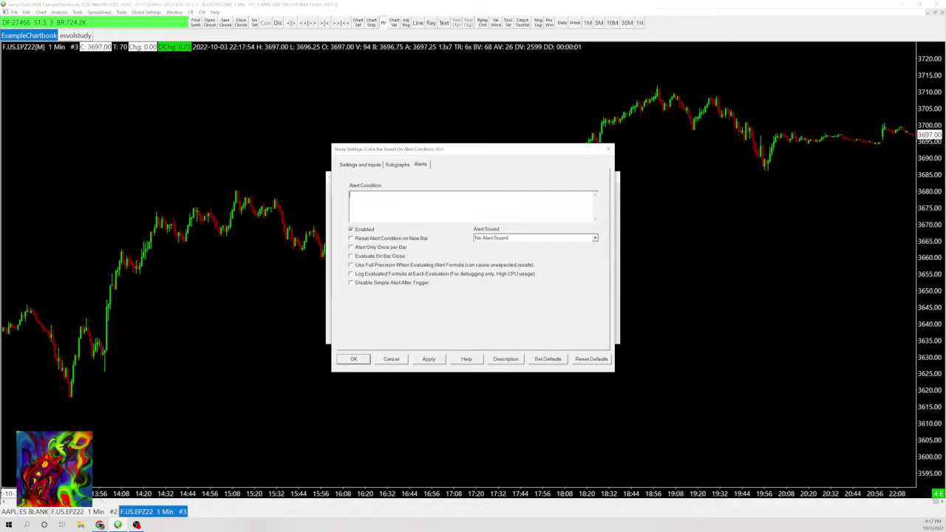
- Review the Available Main Price Graph Identifiers list in the Chrome alerts documentation, then return to Sierra Chart
click(100, 525)
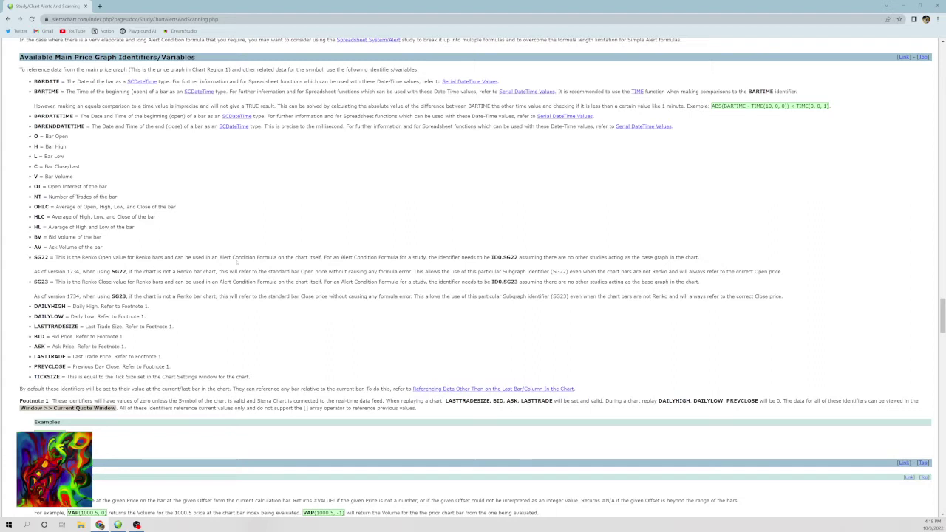
scroll(127, 210, up, 1)
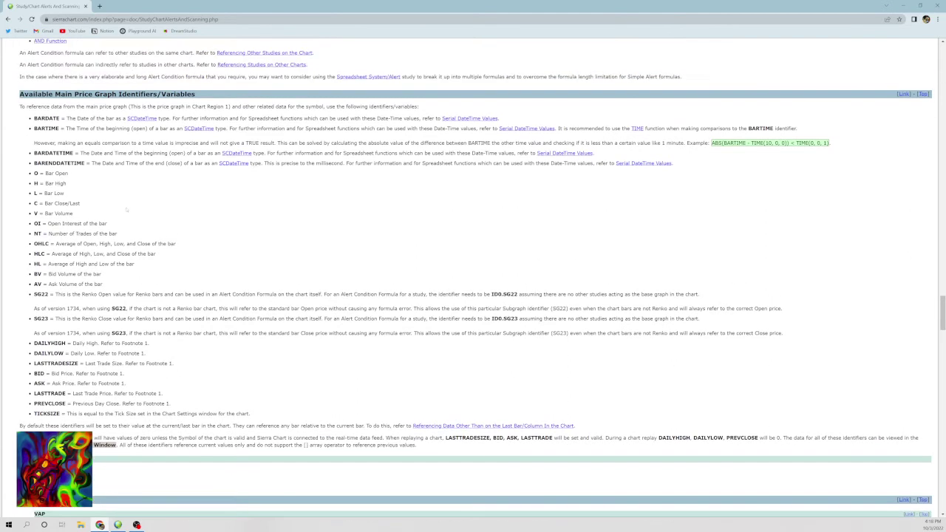
drag(74, 176, 34, 173)
click(34, 173)
drag(33, 224, 195, 426)
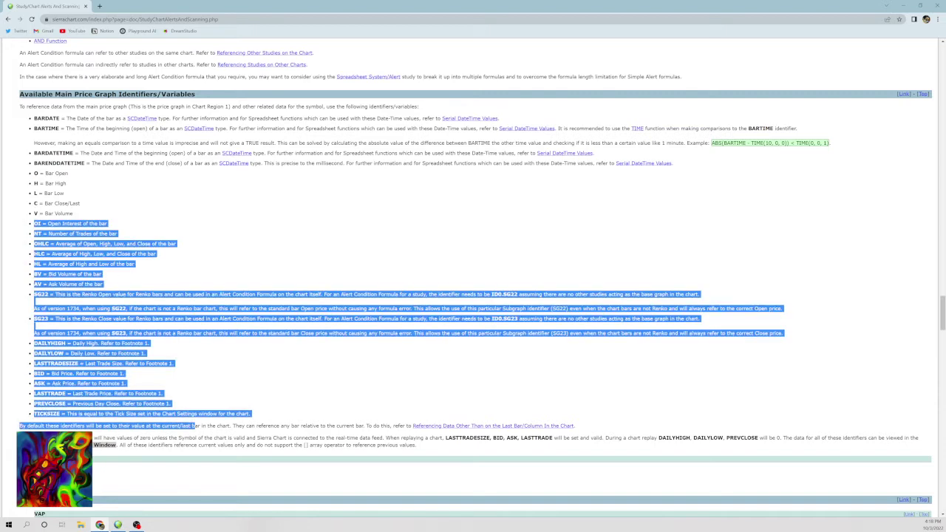
click(222, 362)
scroll(221, 347, down, 1)
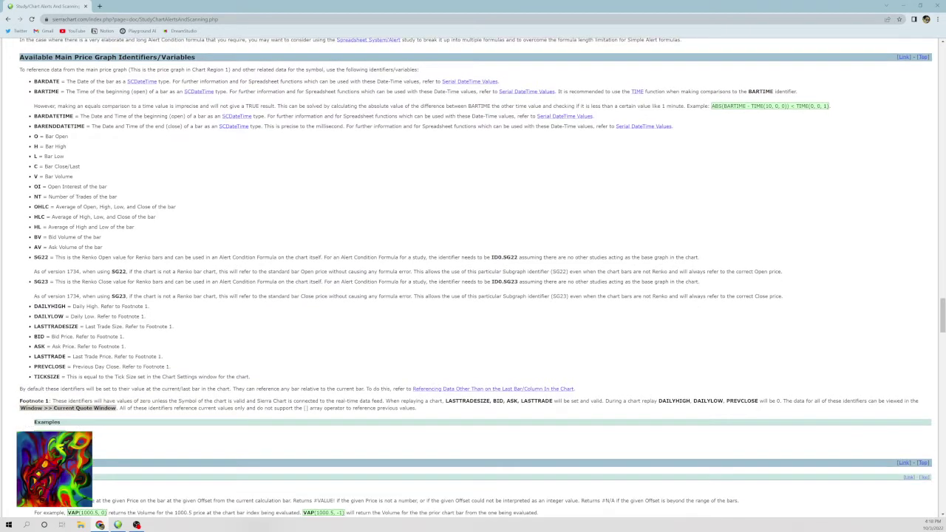
scroll(165, 344, up, 3)
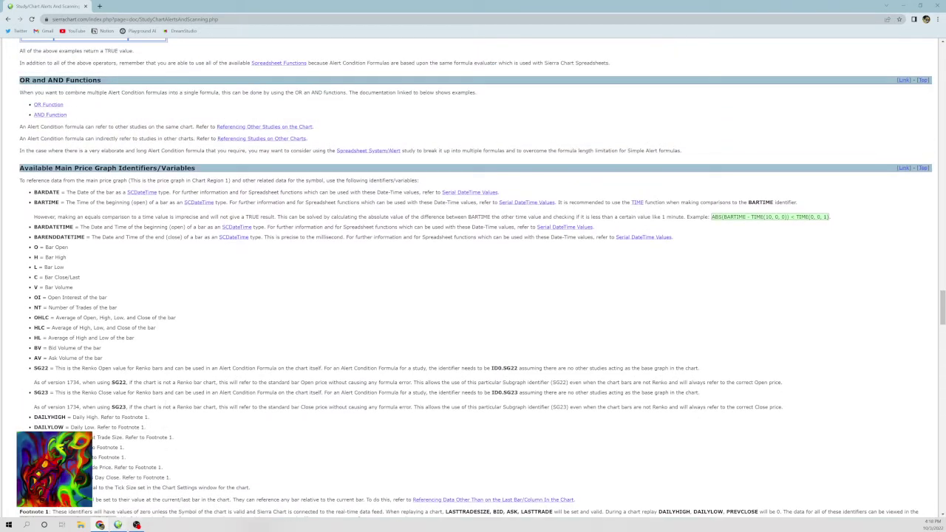
click(136, 525)
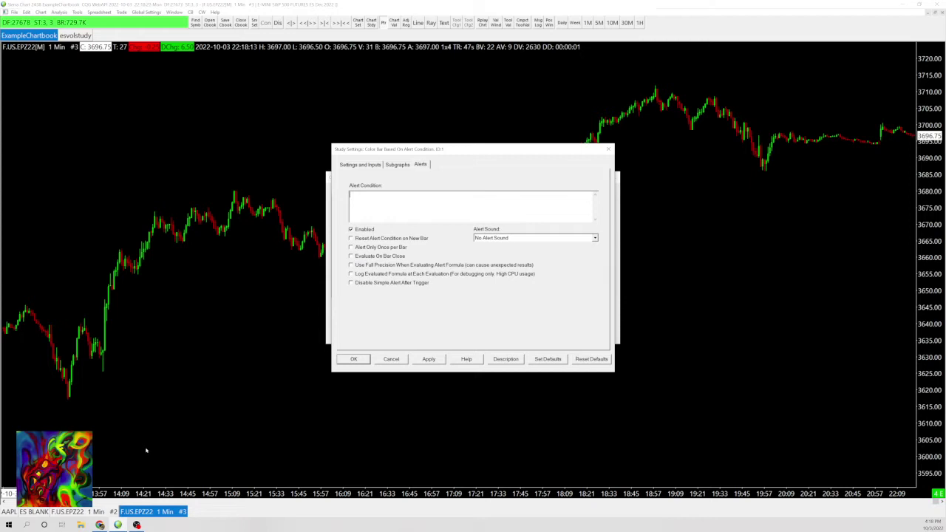
- Enter the alert condition V>10000 and apply it to color the high-volume bars magenta
text(V>10000)
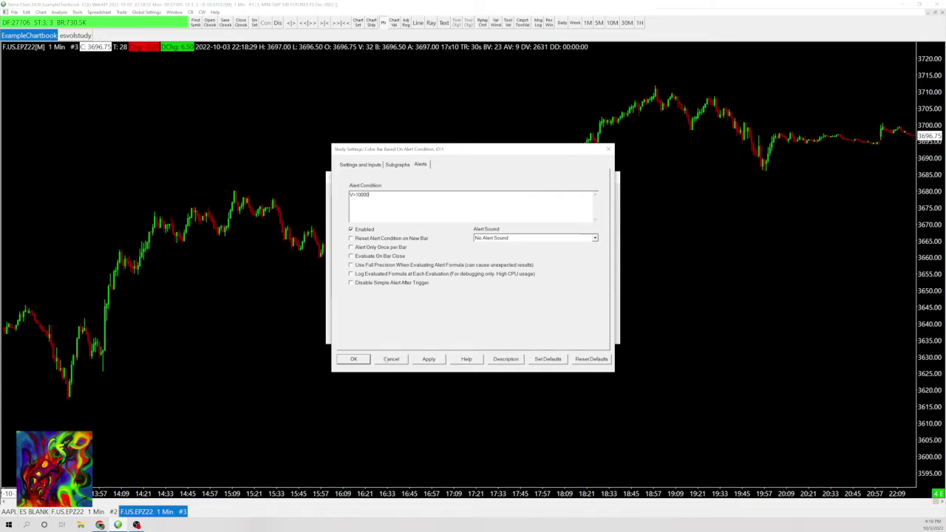
click(429, 359)
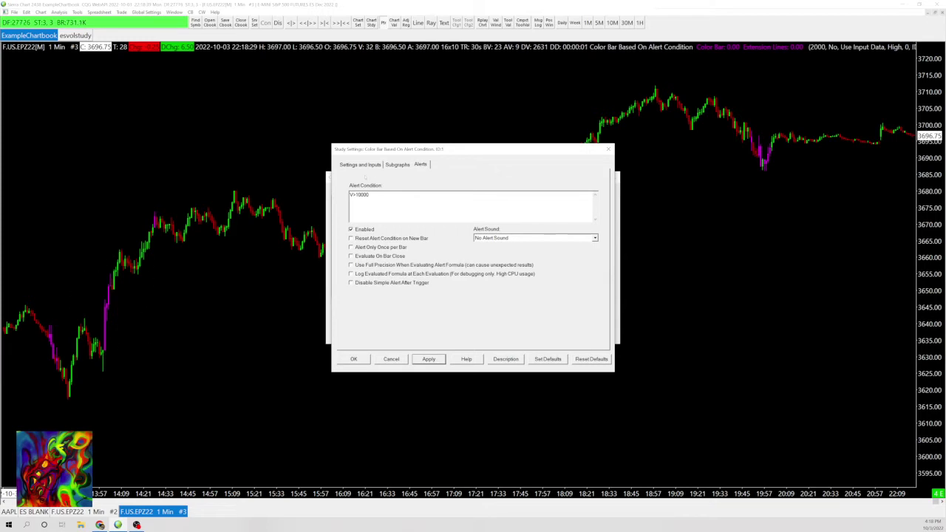
- Set the Color Bar (SG1) draw style to Background Transparent, apply it, and close the study settings
click(397, 164)
click(421, 265)
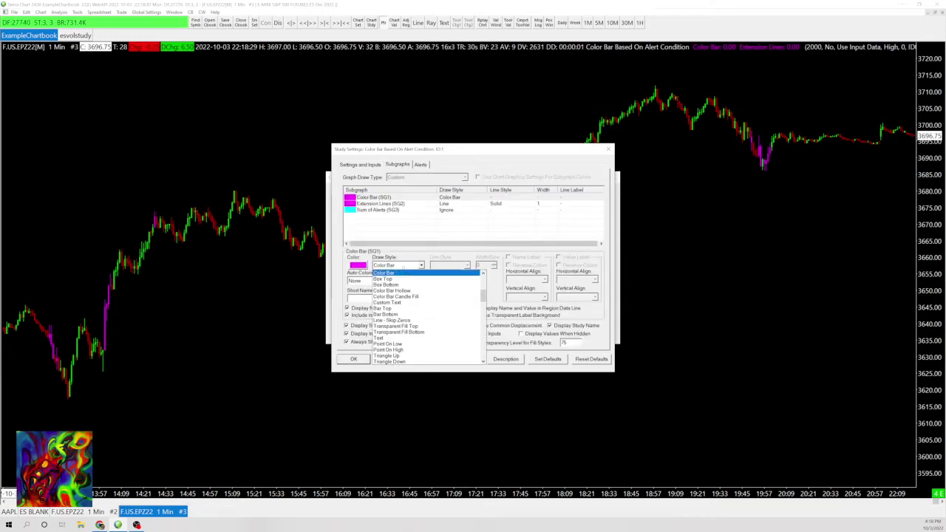
scroll(433, 315, down, 3)
scroll(433, 314, down, 8)
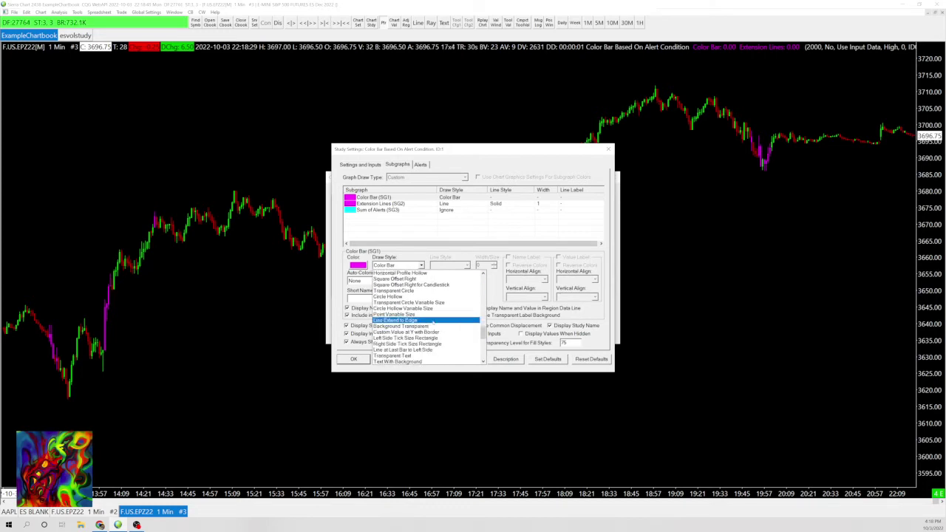
scroll(434, 318, down, 6)
scroll(433, 321, down, 4)
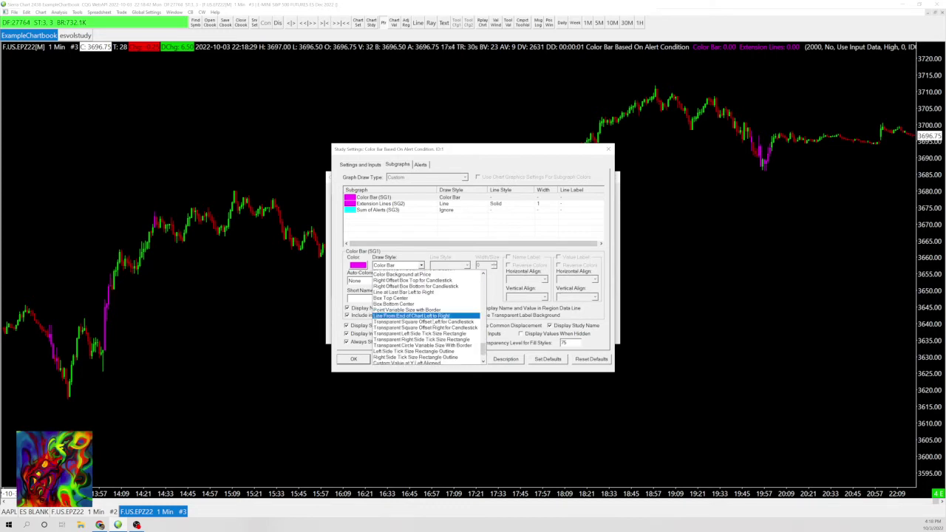
scroll(427, 318, up, 8)
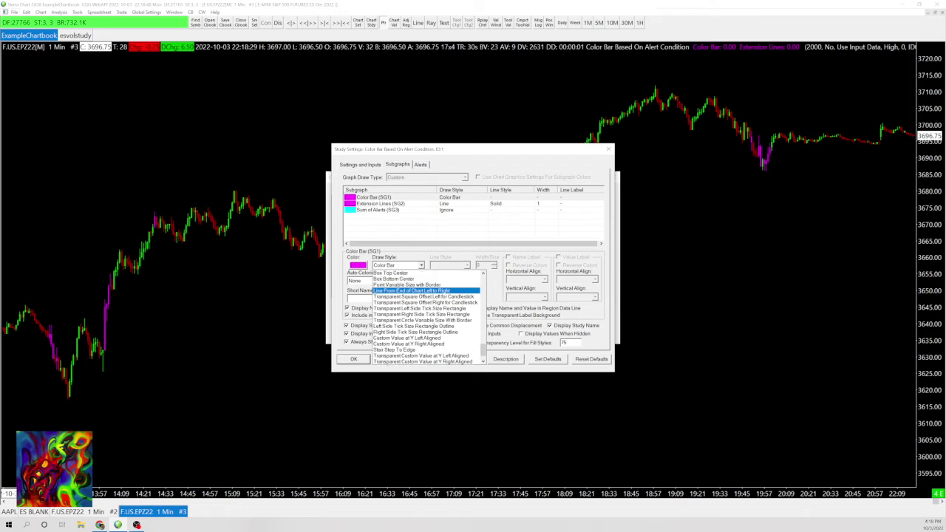
click(403, 320)
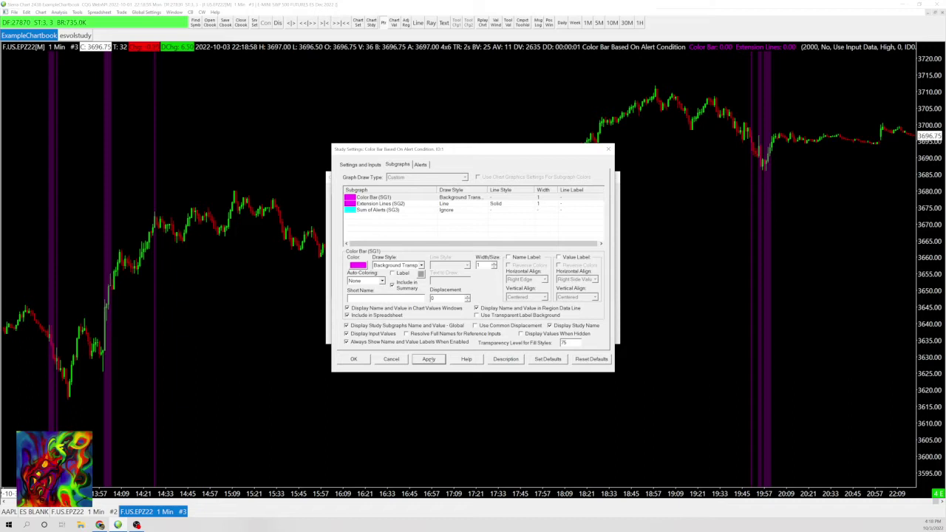
click(429, 358)
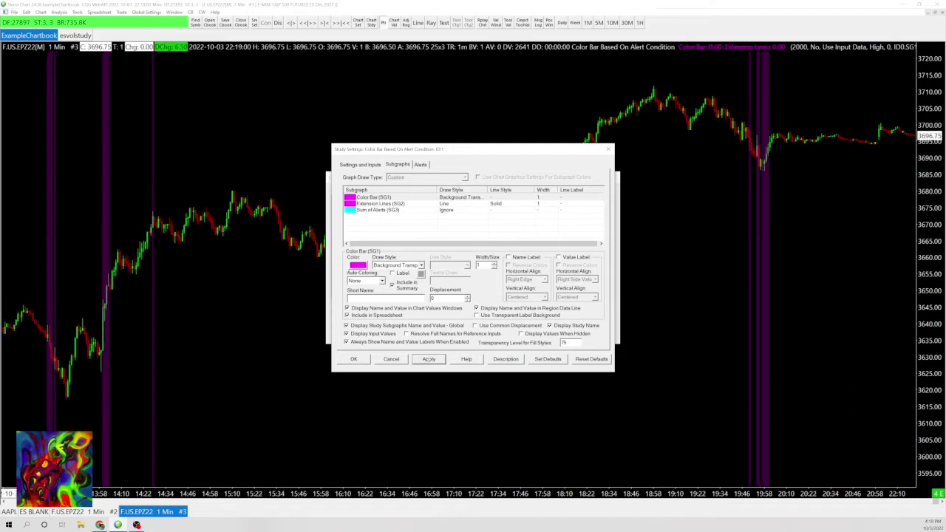
click(359, 359)
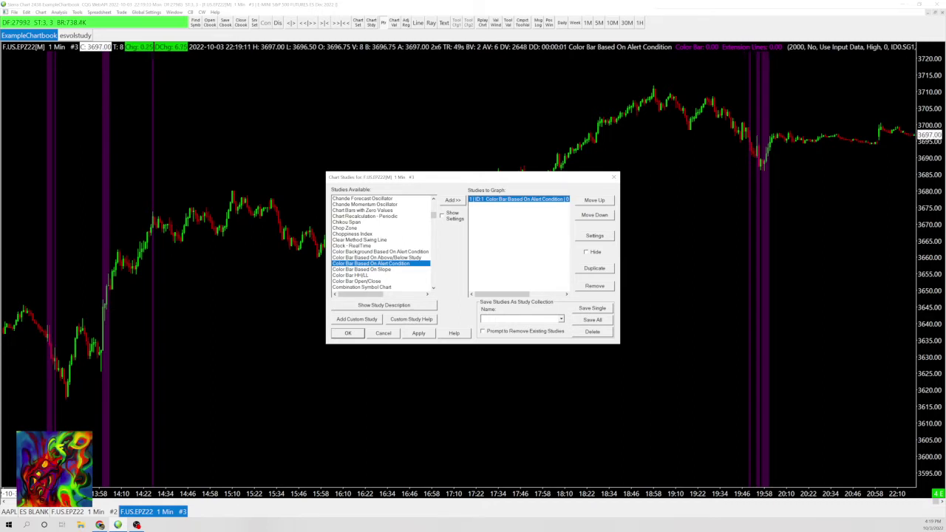
- Add the Cumulative Delta Bars - Volume study (ID 2) and apply it so its pane appears below the price chart
click(365, 240)
key(Down)
key(Down)
key(Down)
key(Down)
key(Down)
key(Down)
key(Down)
key(Down)
key(Down)
key(Down)
key(Down)
key(Down)
key(Down)
key(Down)
key(Down)
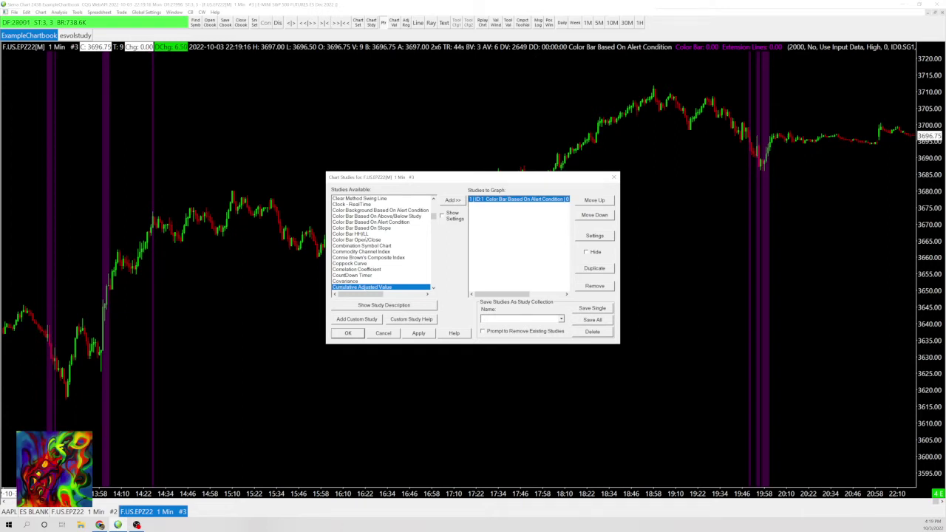
scroll(381, 244, down, 2)
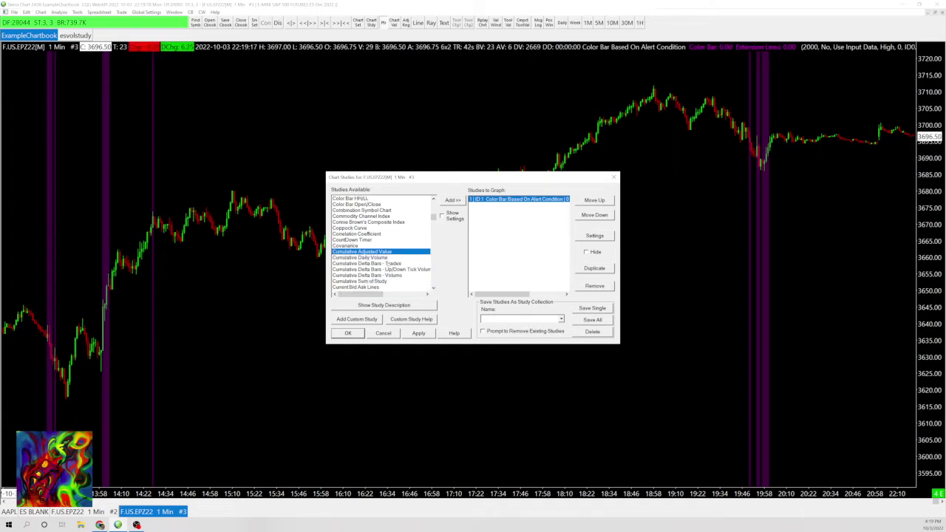
double_click(367, 275)
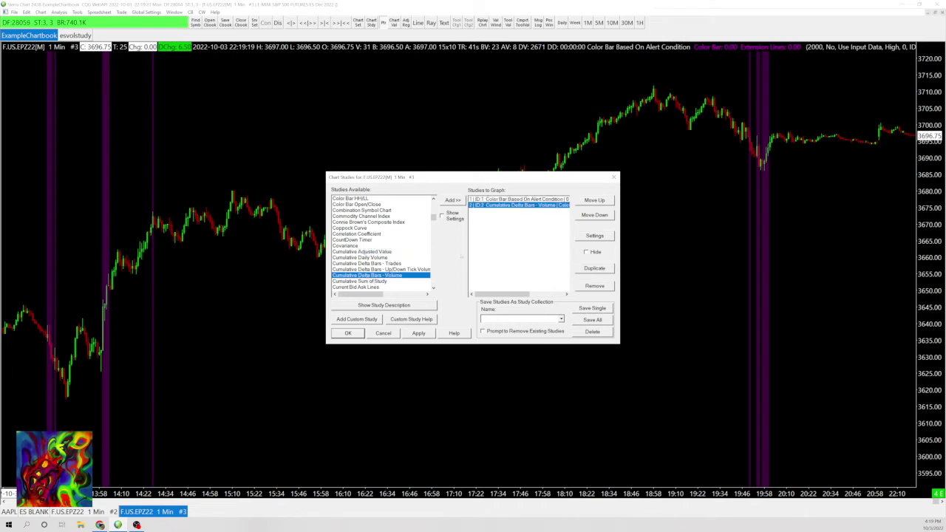
click(419, 333)
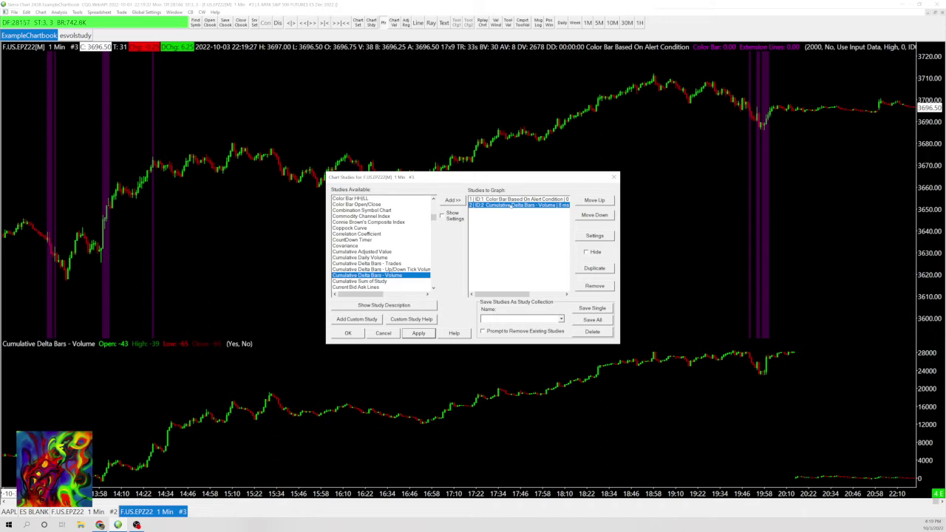
- Inspect the Cumulative Delta Bars - Volume subgraphs, starting with Open (SG1), then close its settings
double_click(511, 204)
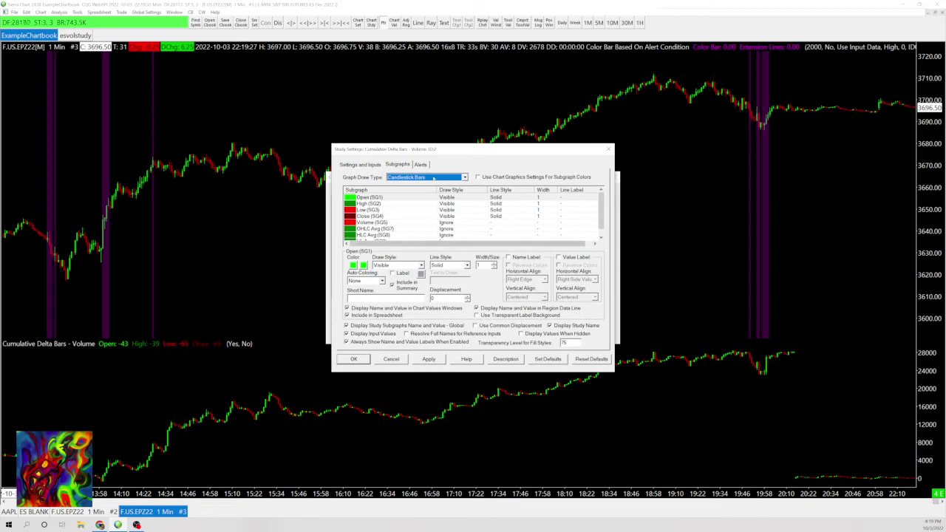
click(382, 198)
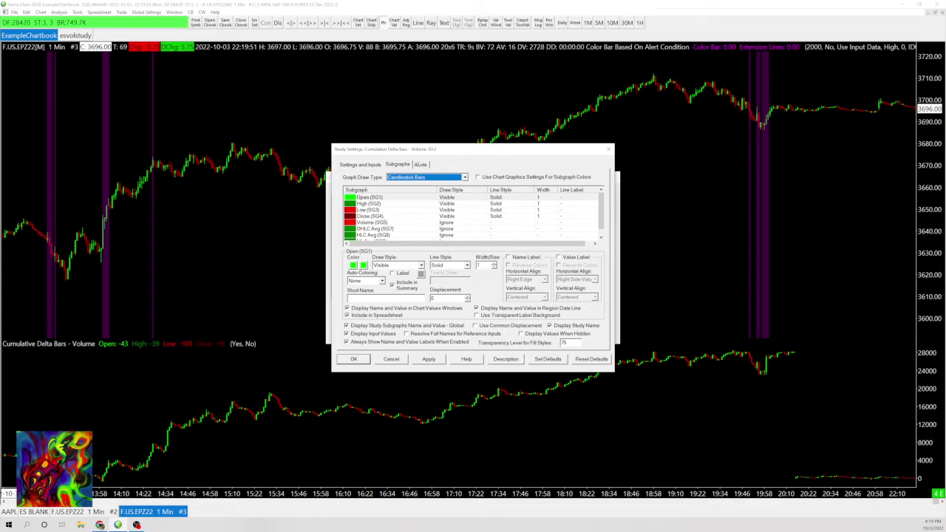
drag(440, 149, 437, 149)
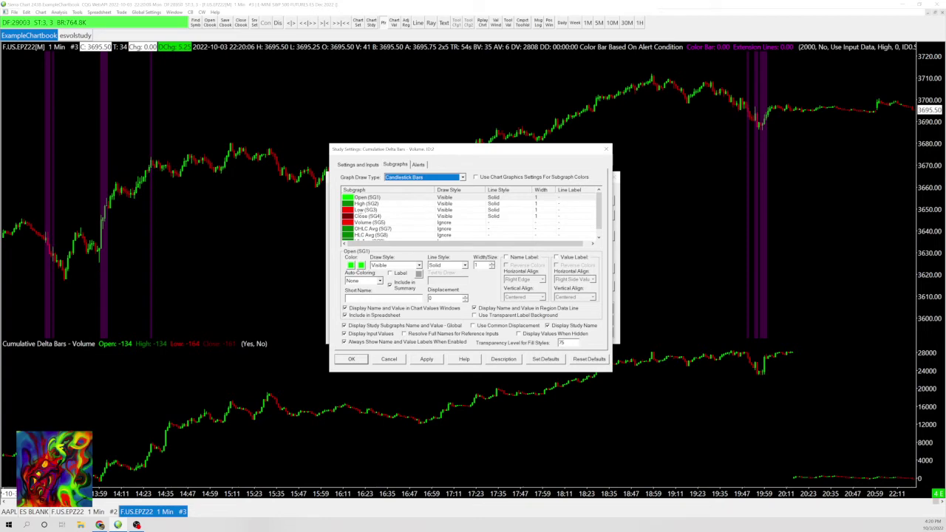
click(351, 358)
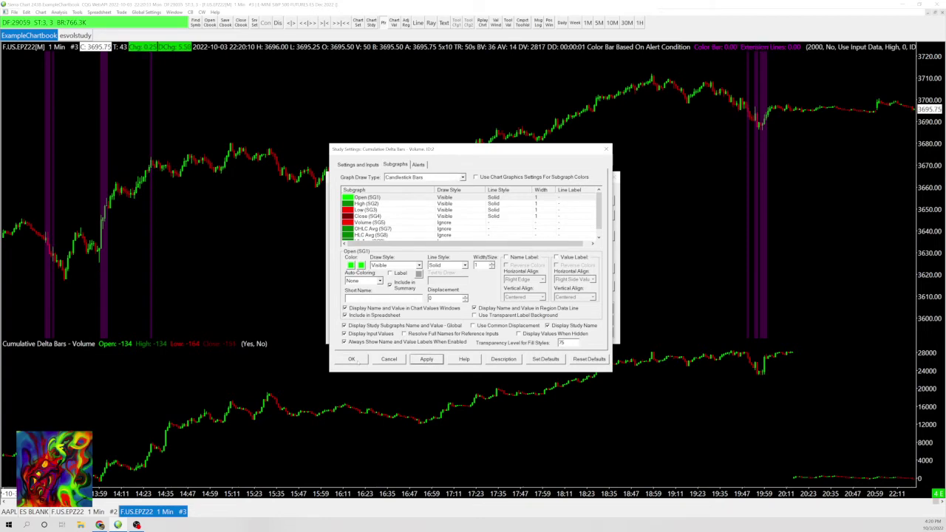
- Reopen the color bar study's Alerts page and overwrite V>10000 with =AND(conditional, 2ndconditional)
double_click(517, 199)
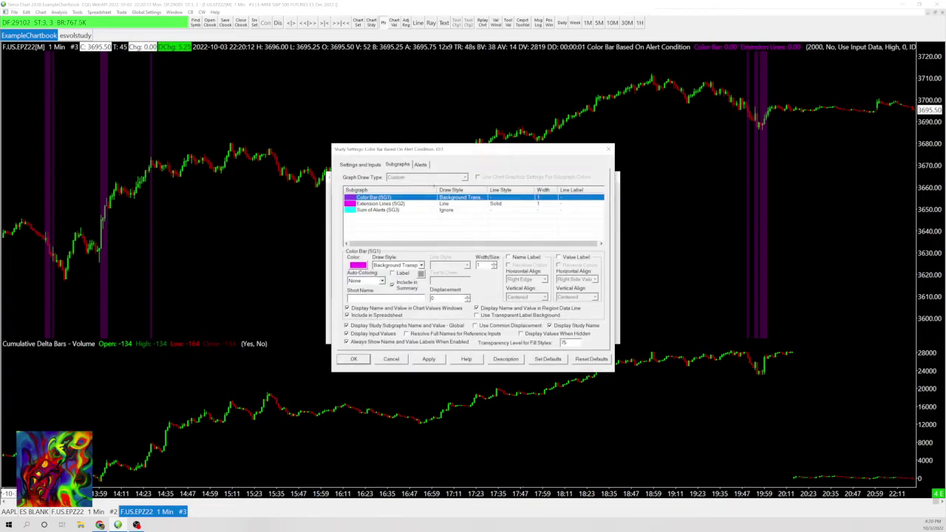
click(420, 164)
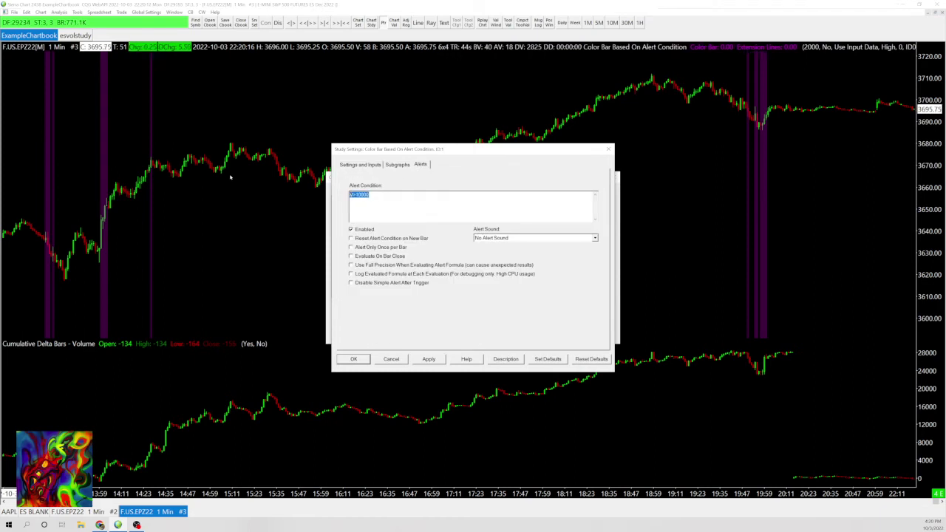
key(BackSpace)
text(=AN)
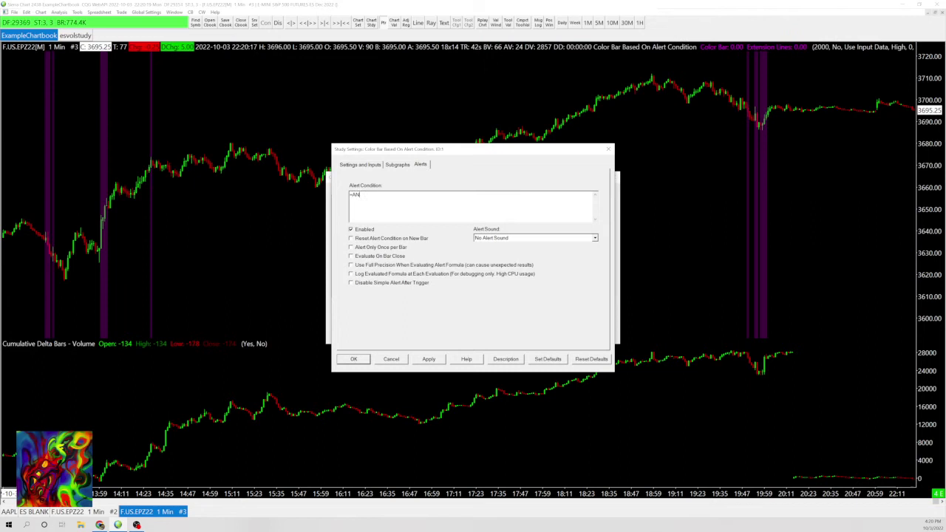
text(D()
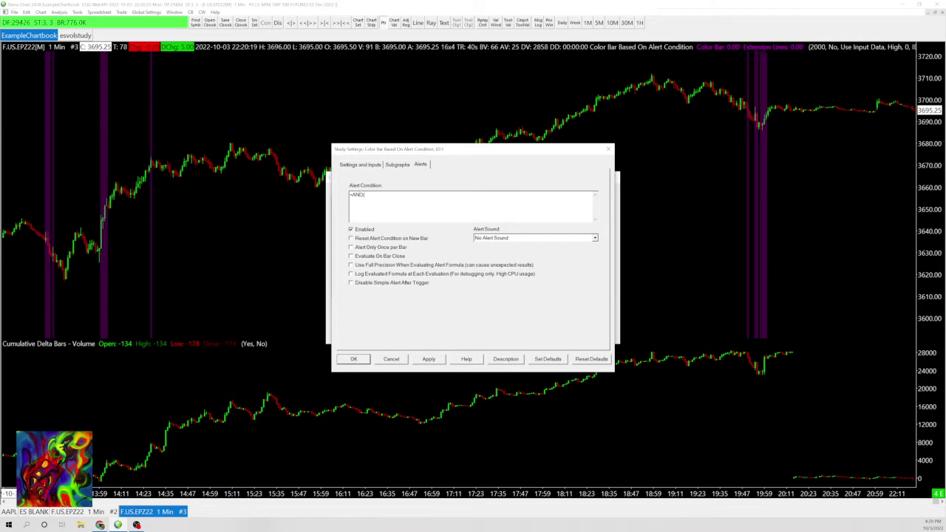
text())
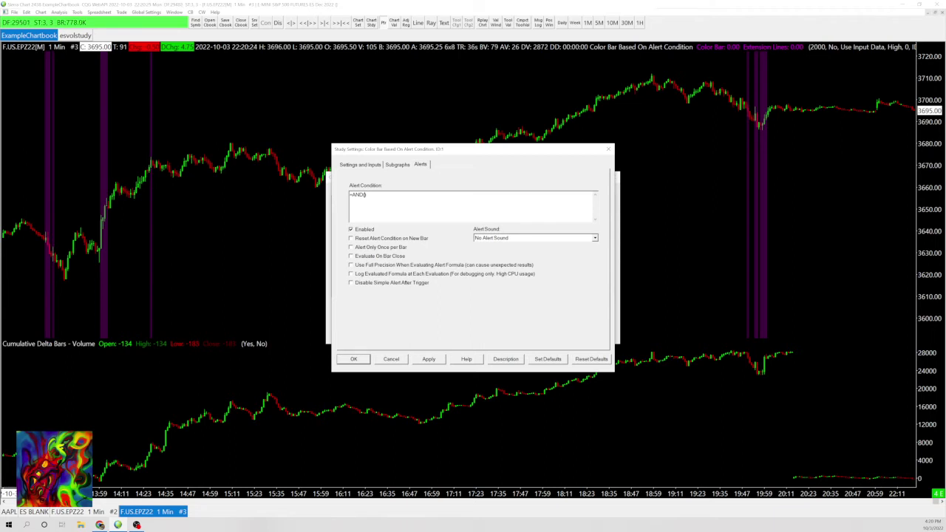
text(cs)
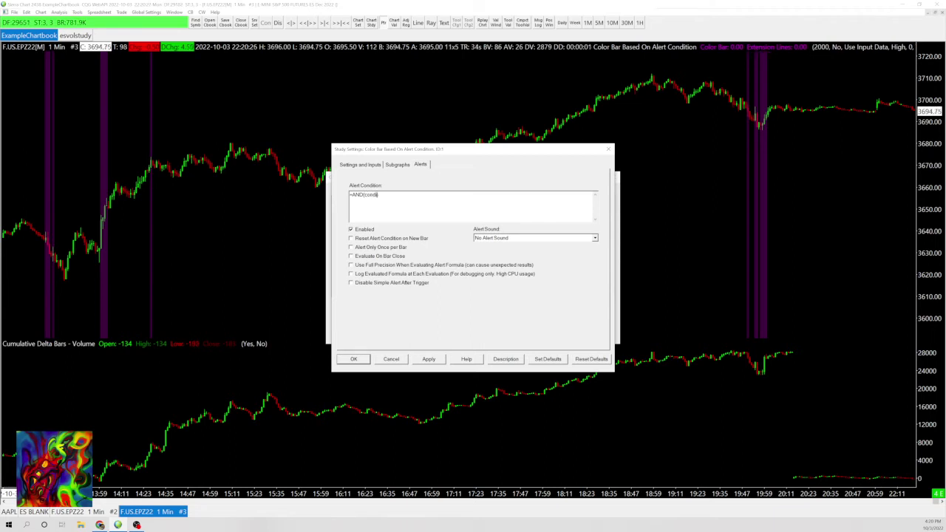
text(tional, )
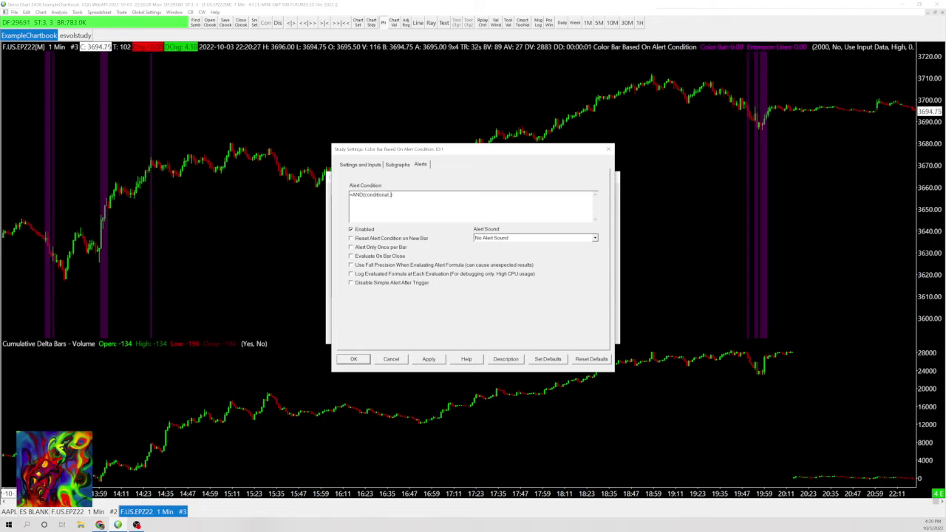
text(2ndcond)
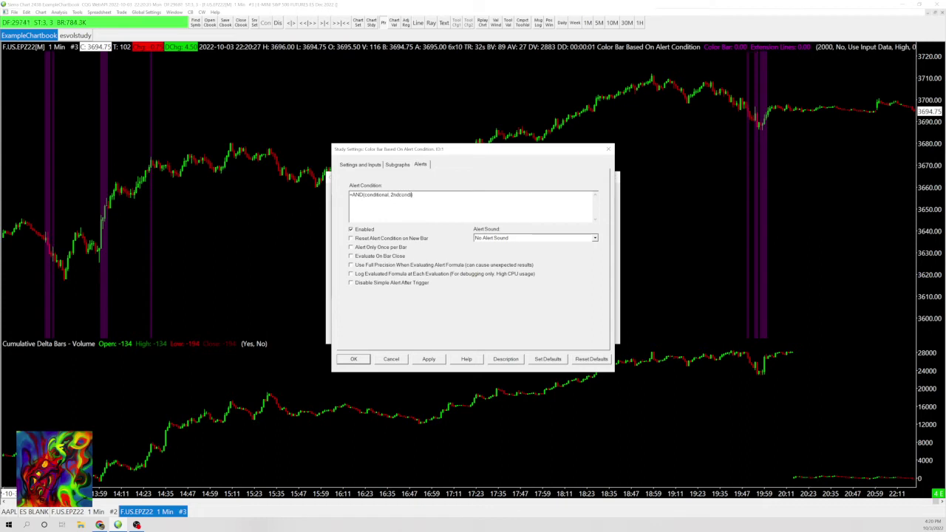
text(itional)
- Fill the placeholders with V>10000 and ID2.SG4 > ID2.SG1, then apply the alert condition
drag(389, 195, 363, 194)
text(V)
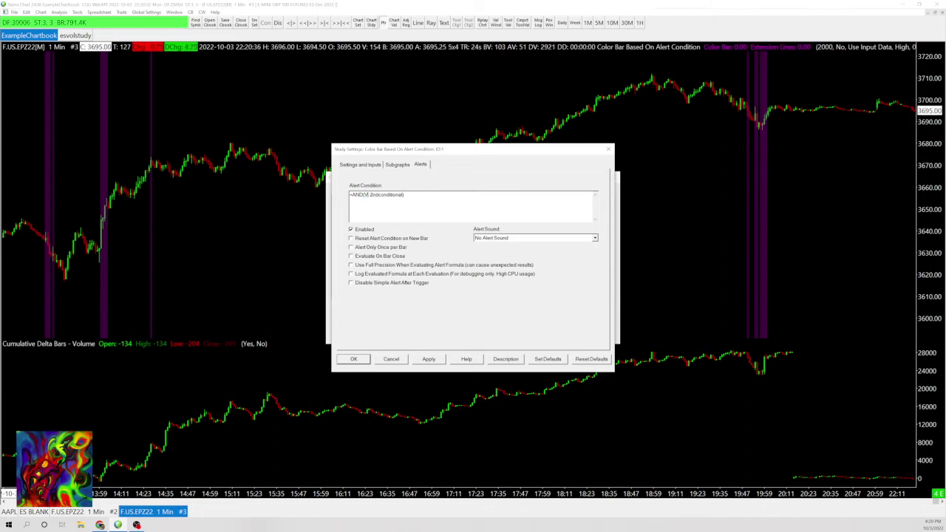
text(>10000)
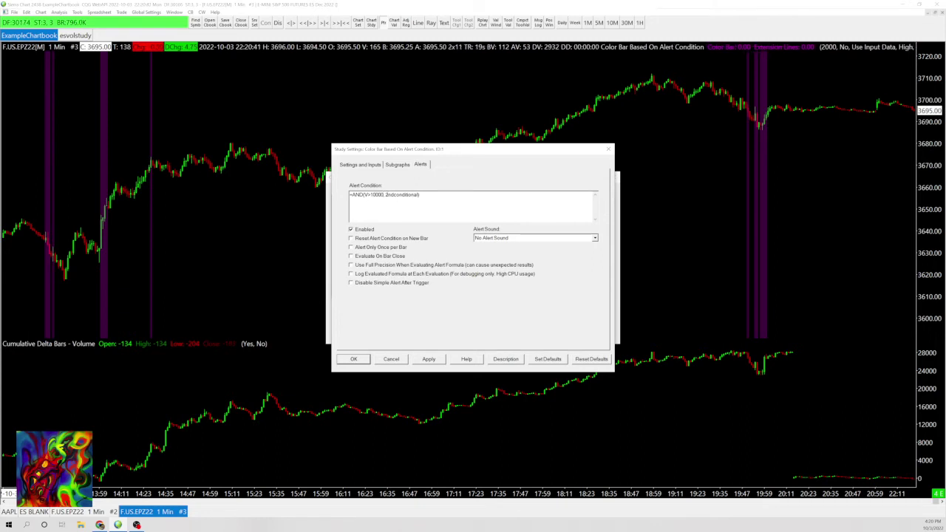
drag(386, 194, 418, 194)
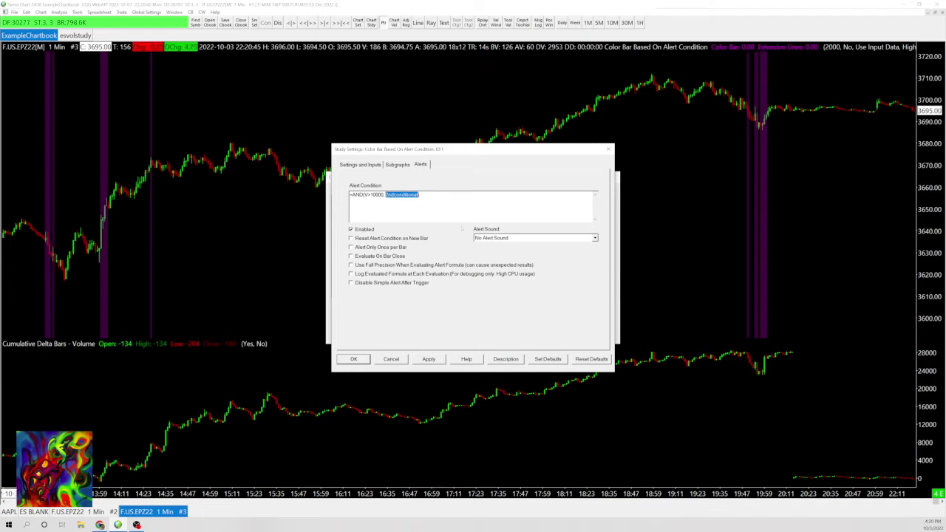
text(ID)
text(2)
text(.)
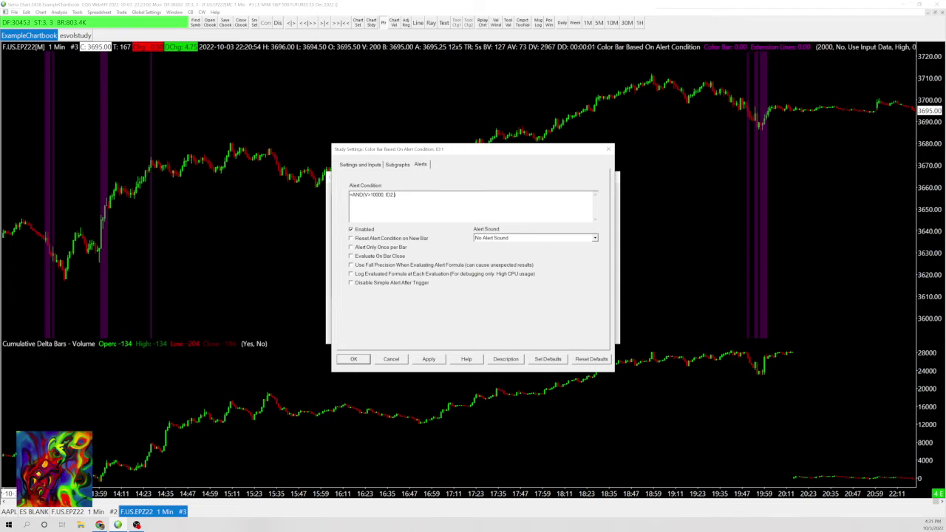
text(SG4)
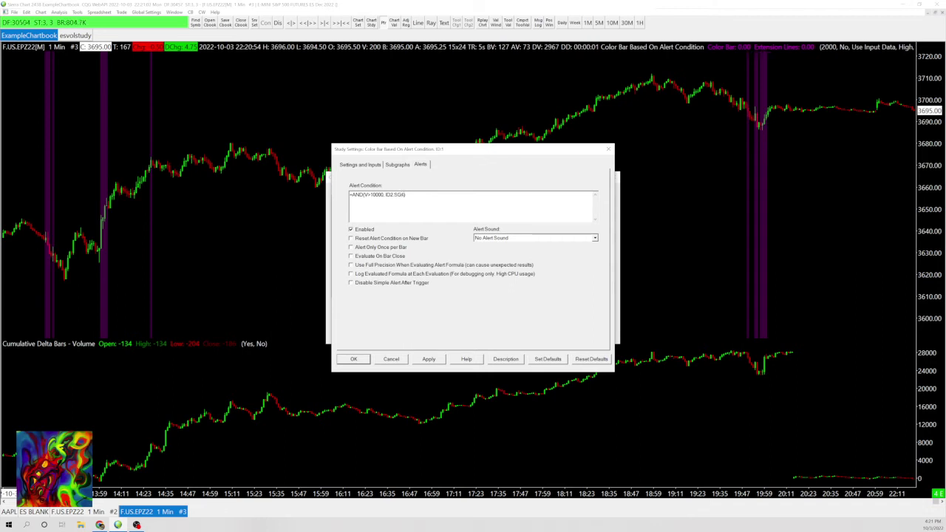
text( > ID2.)
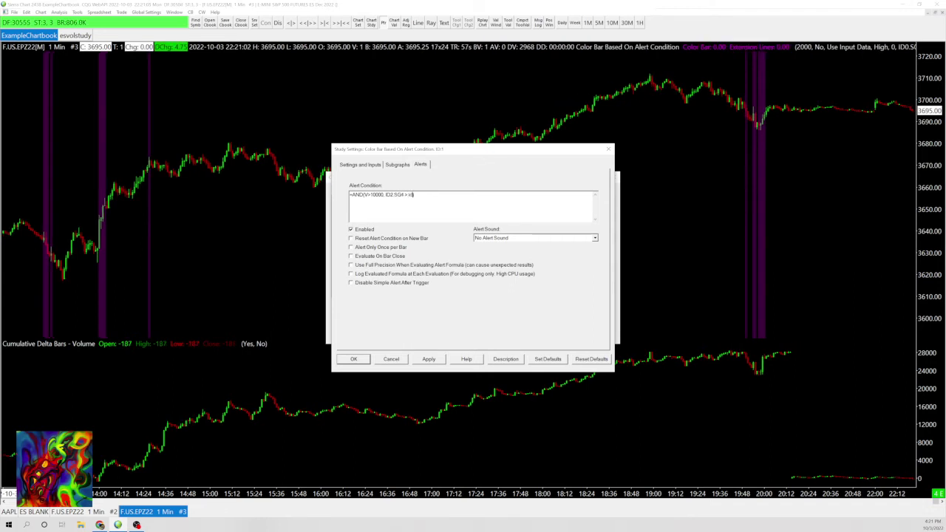
text(SG3)
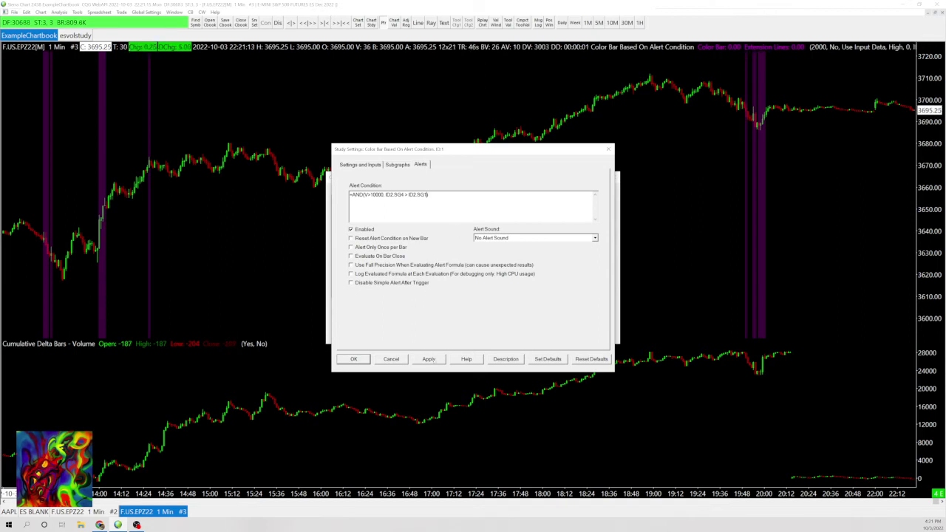
click(428, 358)
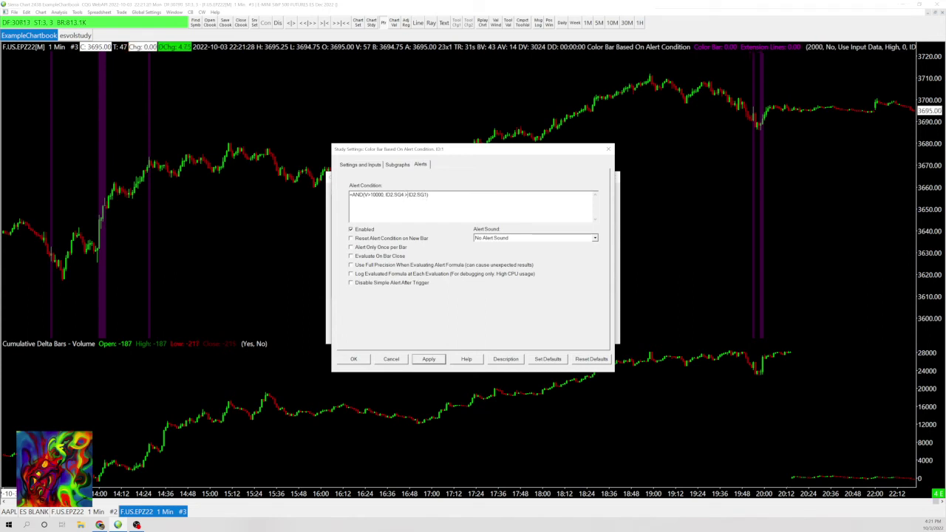
- Change the delta comparison from > to < so it reads ID2.SG4 < ID2.SG1
key(BackSpace)
text(<)
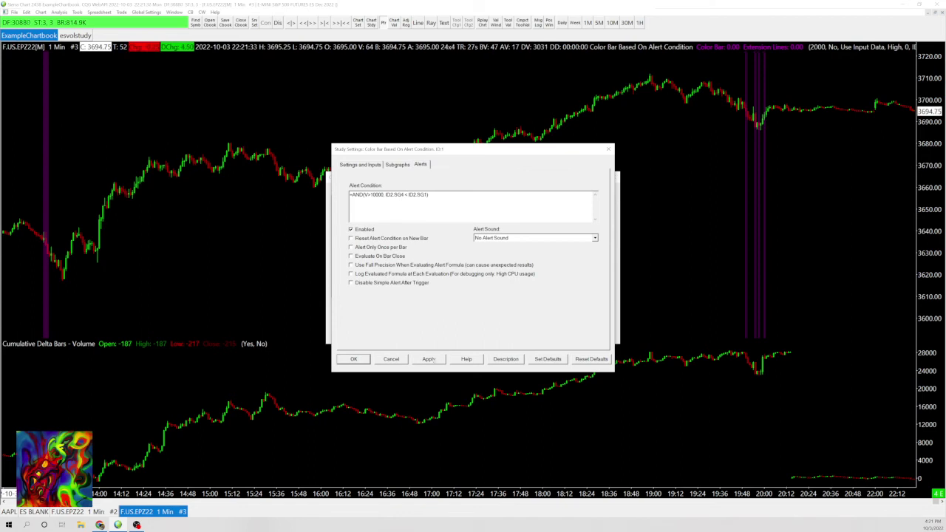
- Swap AND for OR in the alert formula and apply it, colouring nearly every bar
double_click(358, 194)
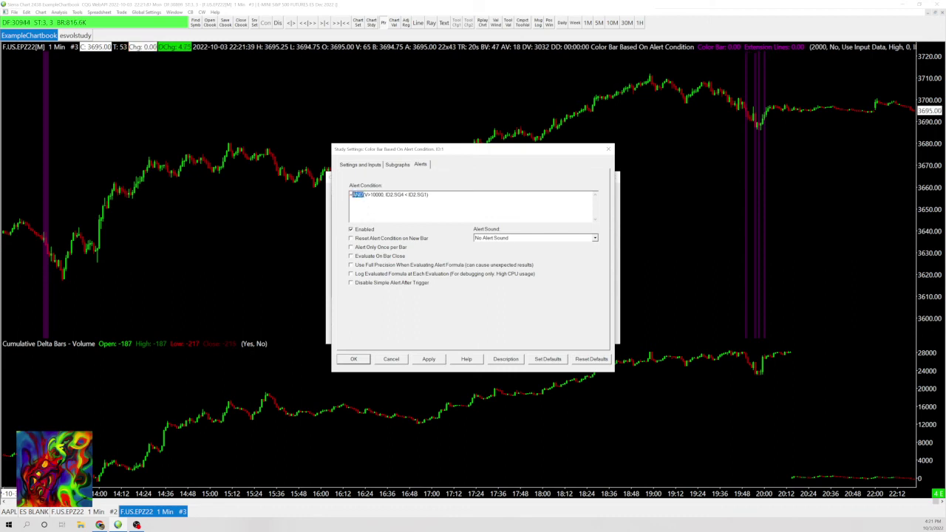
text(OR)
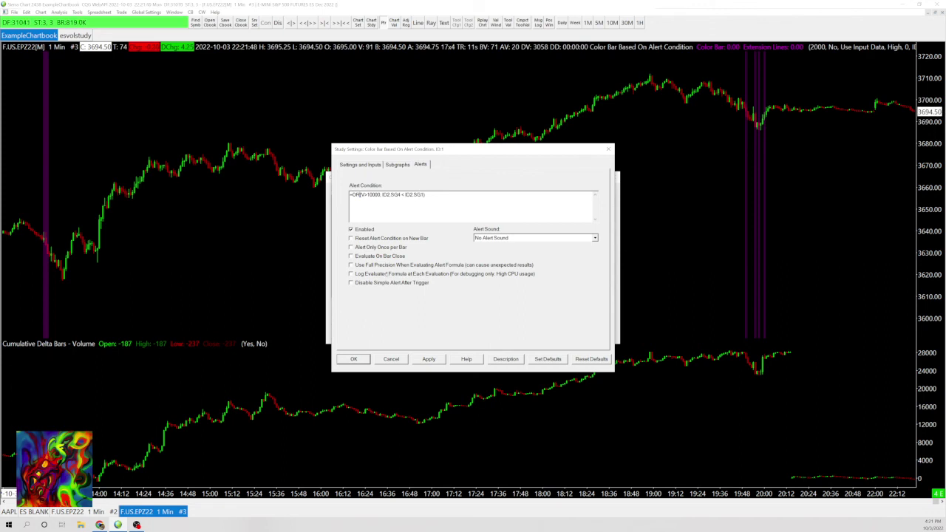
click(429, 359)
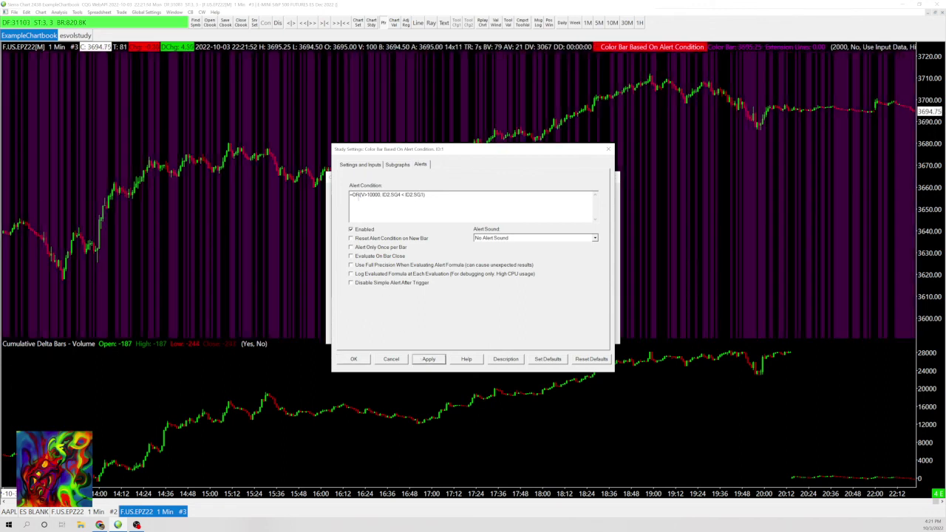
- Change OR back to AND, restoring =AND(V>10000, ID2.SG4 < ID2.SG1)
double_click(355, 194)
text(AN)
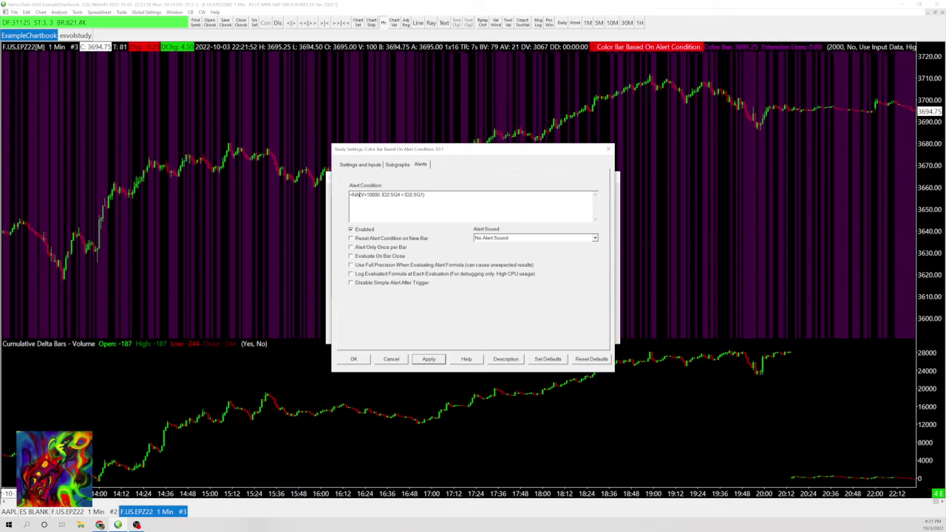
text(D)
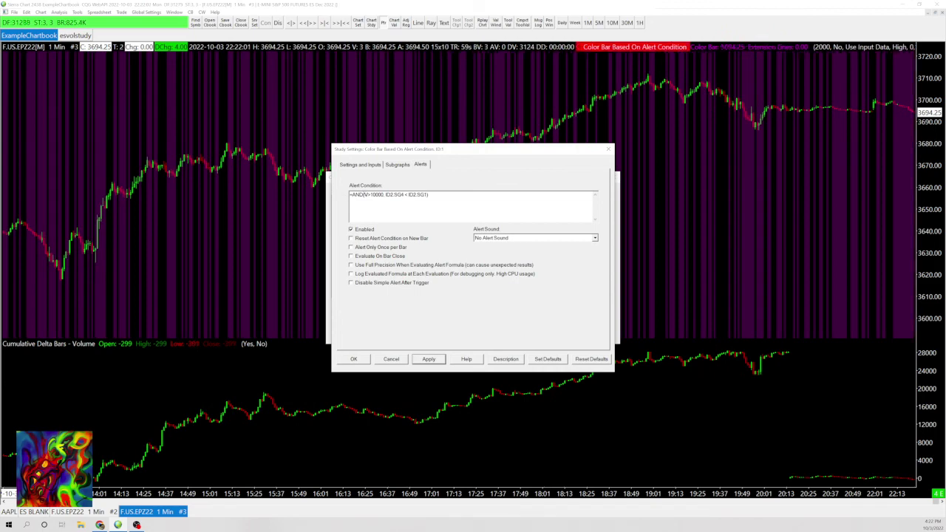
drag(363, 195, 430, 194)
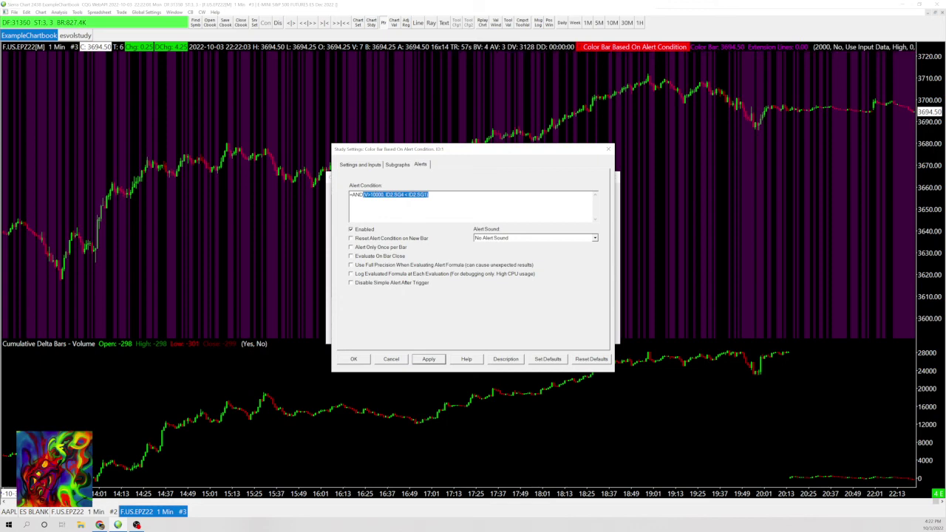
- Apply the =AND alert so only a few high-volume bars stay coloured, then close the settings with OK
click(430, 360)
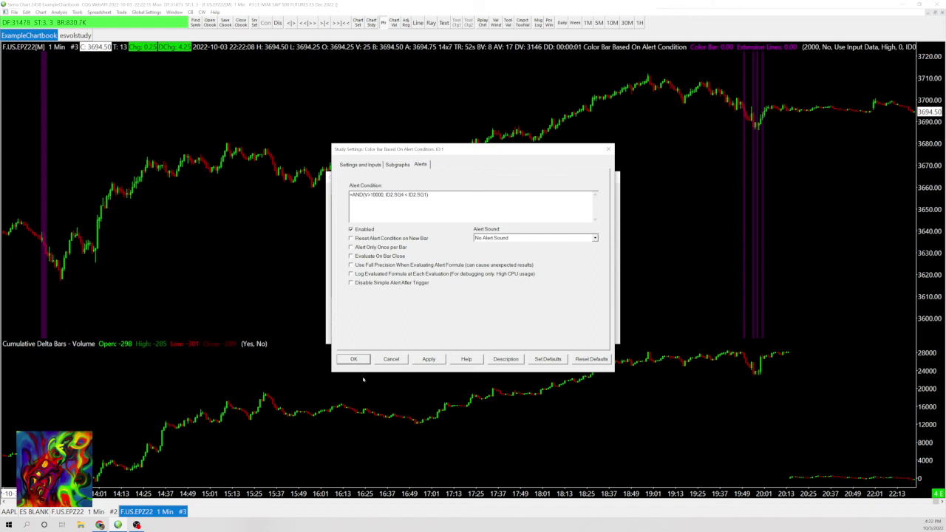
click(353, 359)
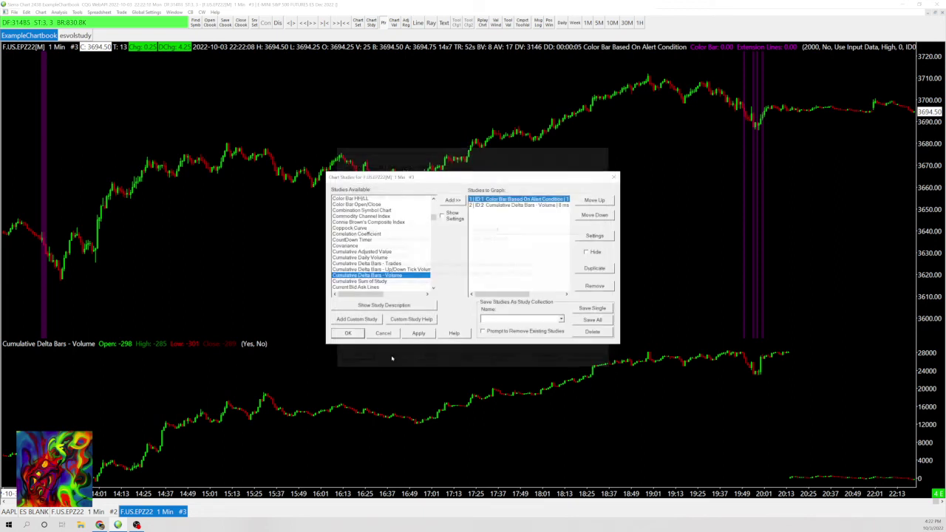